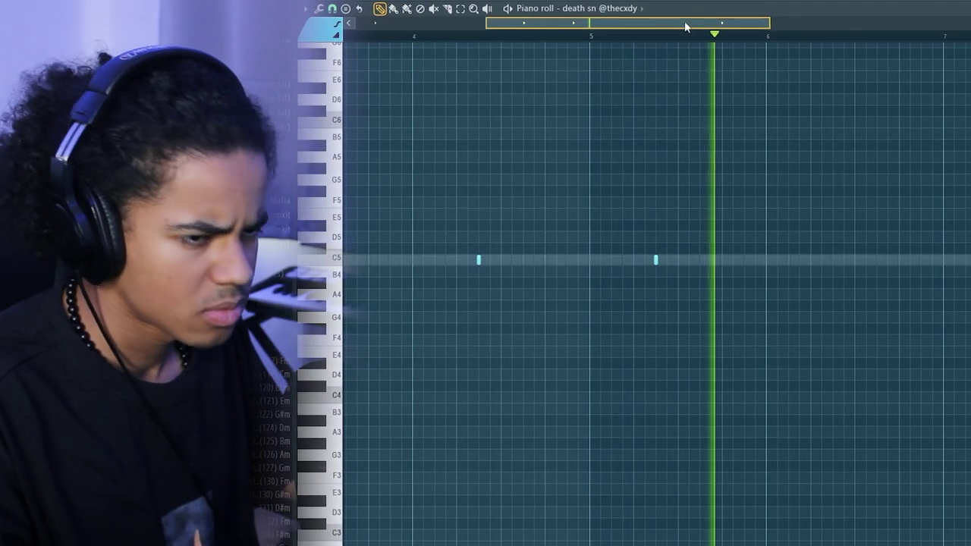
pyautogui.moveTo(685, 26); pyautogui.dragTo(776, 47)
pyautogui.scroll(-3, 736, 98)
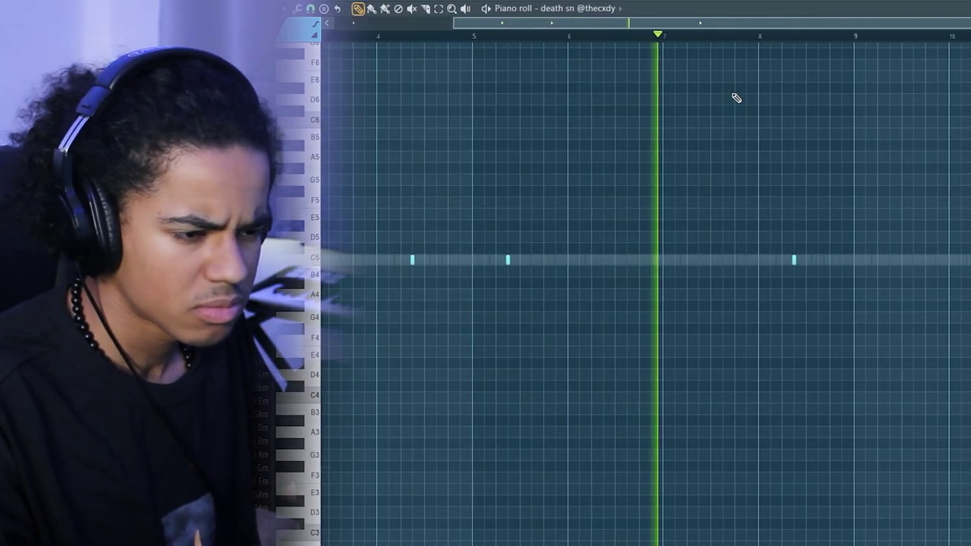
pyautogui.scroll(-3, 733, 41)
pyautogui.hscroll(-1, 713, 76)
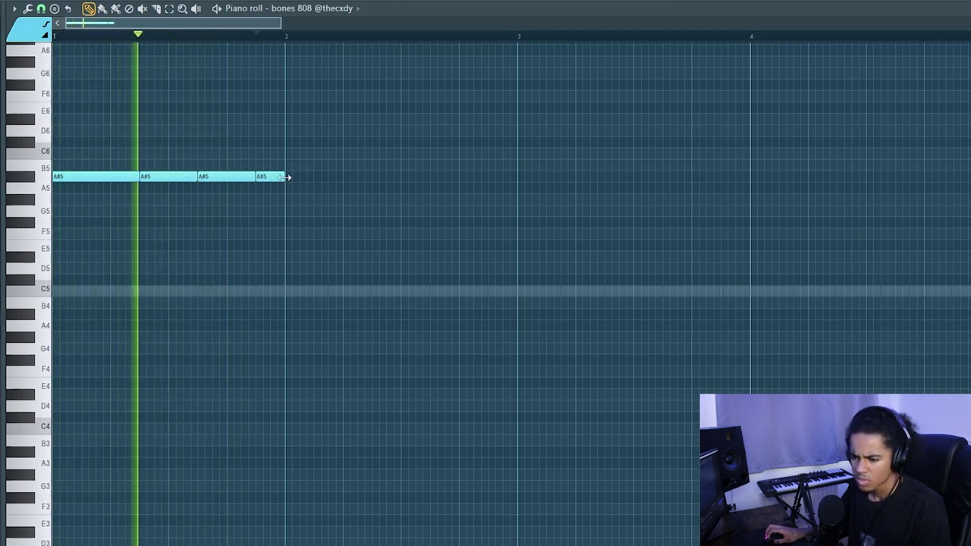
# Duplicate the bar 1 pattern of A#5 notes into bar 2 of the bones 808 piano roll.
pyautogui.hotkey('ctrl', 'b')
pyautogui.hotkey('ctrl', 'd')
pyautogui.scroll(-2, 354, 97)
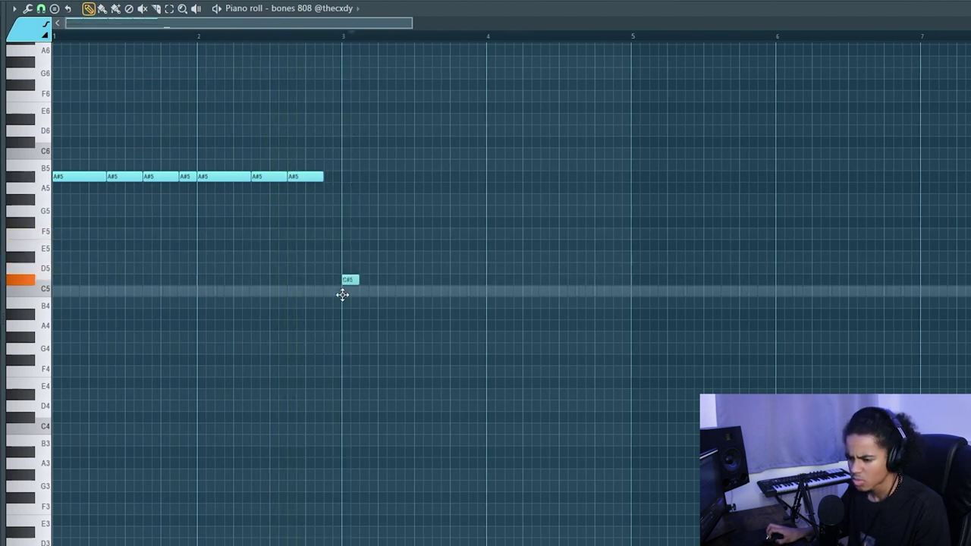
# Repeat the 808 rhythm on C5 across bars 3 and 4 and play it back.
pyautogui.moveTo(349, 312); pyautogui.dragTo(350, 311)
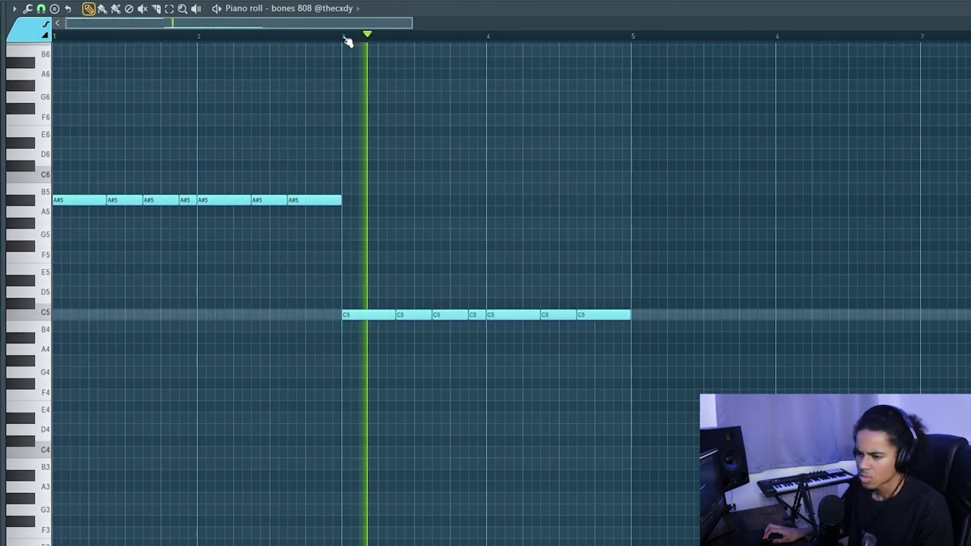
pyautogui.scroll(-3, 377, 97)
pyautogui.scroll(2, 212, 87)
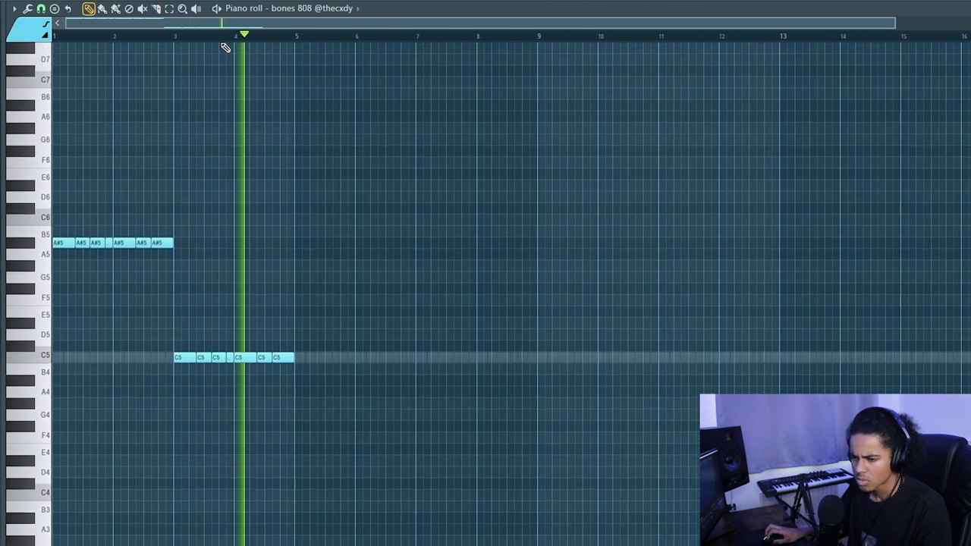
pyautogui.scroll(2, 250, 91)
pyautogui.scroll(-2, 220, 83)
pyautogui.scroll(3, 182, 42)
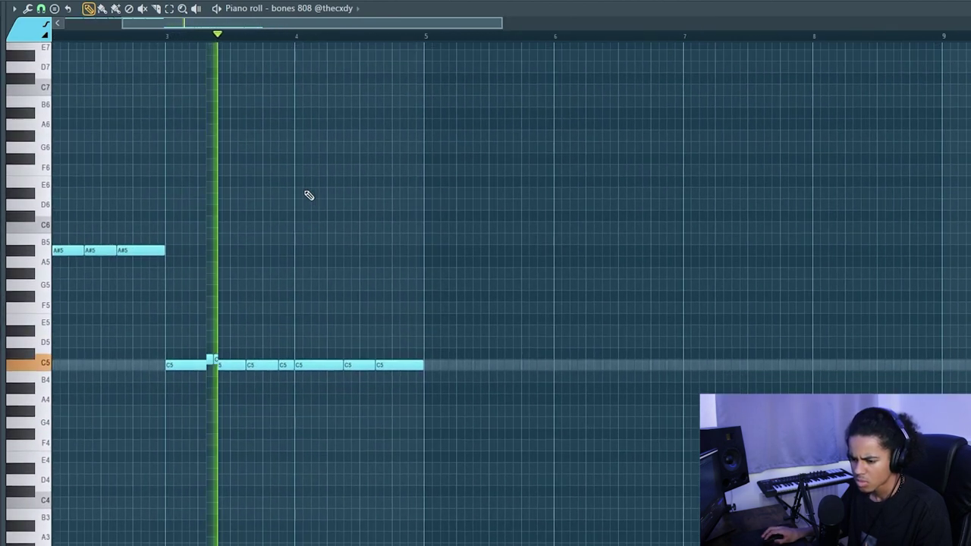
pyautogui.scroll(-2, 309, 196)
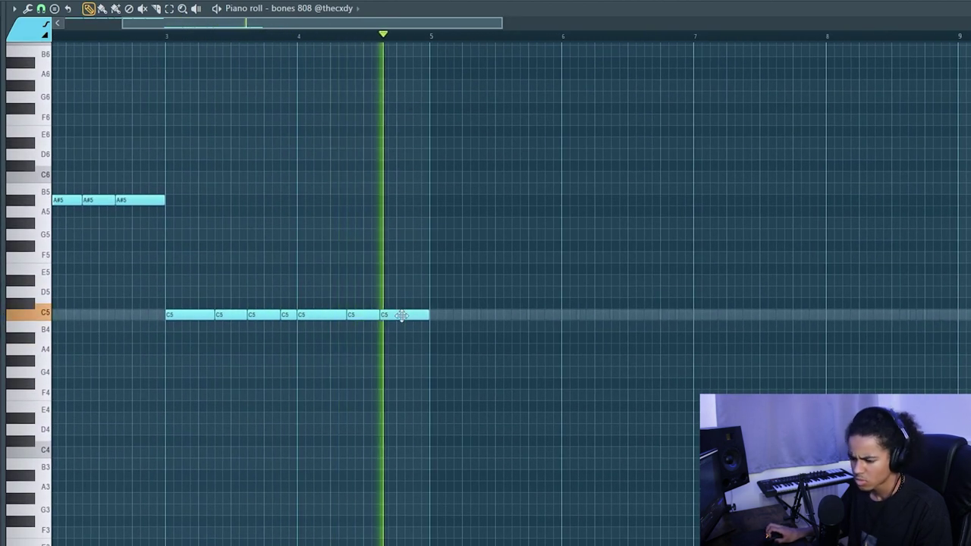
pyautogui.press('space')
pyautogui.rightClick(470, 280)
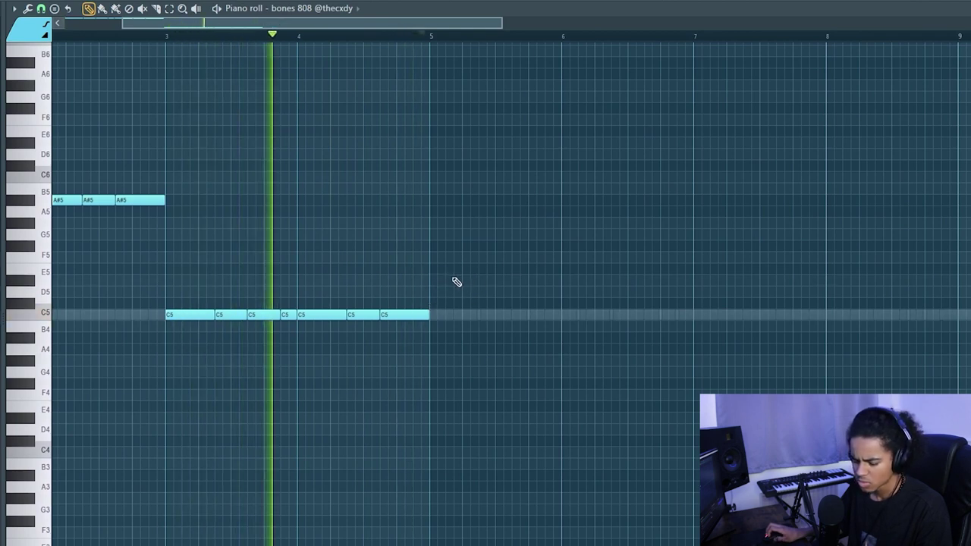
# Duplicate the C5 phrase into bars 5 and 6 and raise the copy three semitones to D#5.
pyautogui.hotkey('ctrl', 'a')
pyautogui.hotkey('ctrl', 'b')
pyautogui.press('Up')
pyautogui.press('Up')
pyautogui.press('Up')
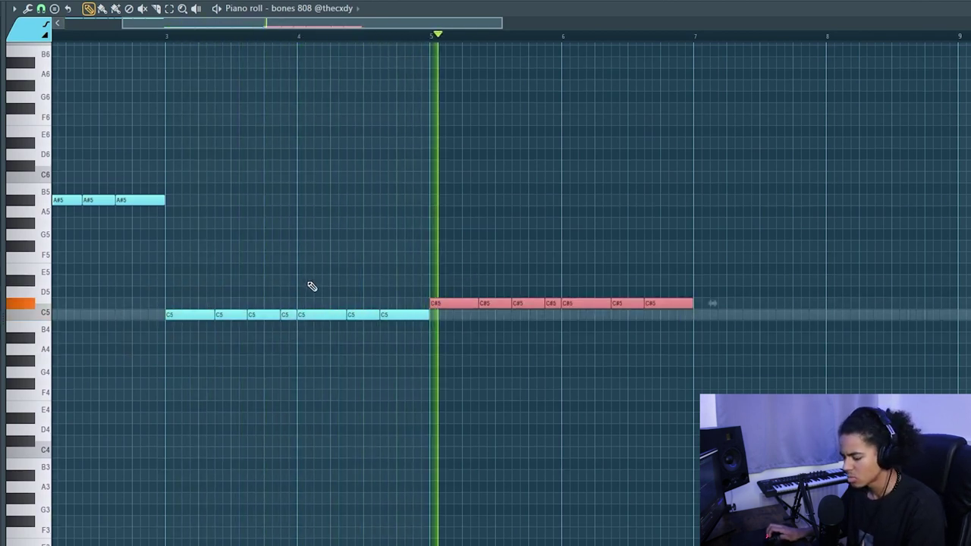
pyautogui.hotkey('ctrl', 'd')
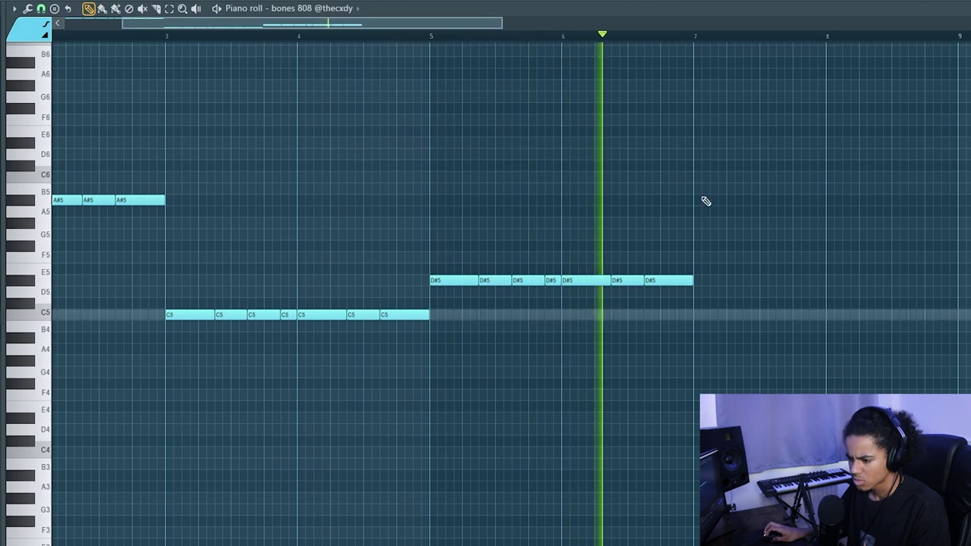
# Copy the D#5 phrase into bars 7 and 8 and raise the copy to F5.
pyautogui.scroll(-1, 777, 96)
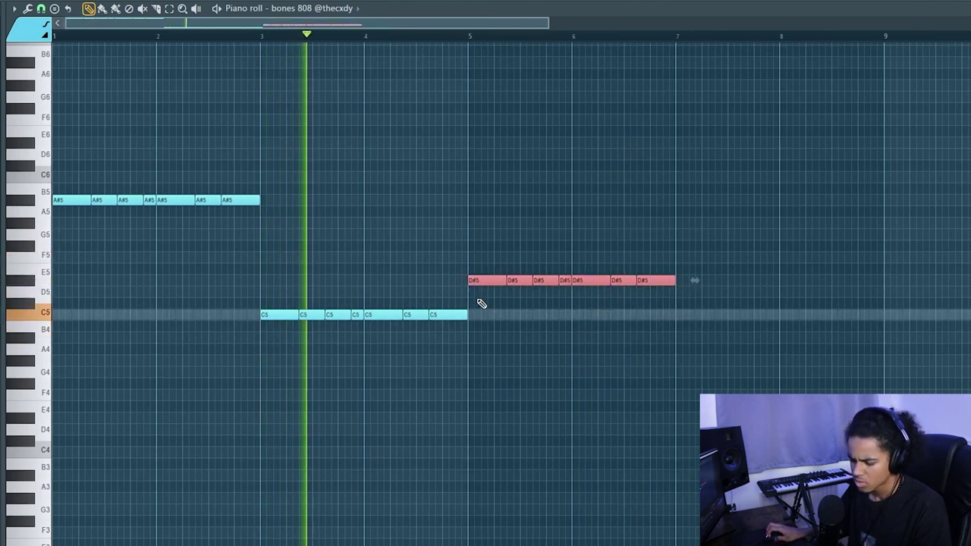
pyautogui.scroll(-1, 512, 37)
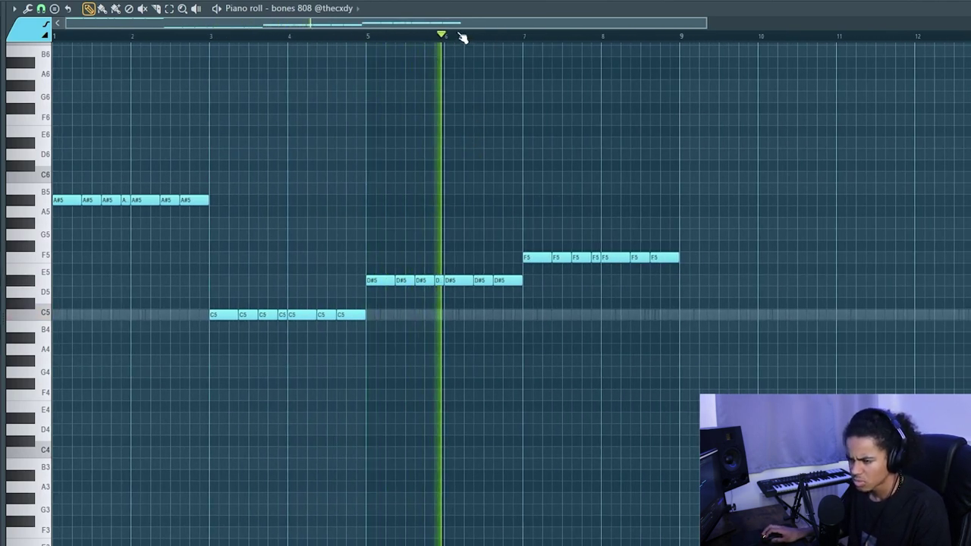
pyautogui.scroll(-1, 463, 38)
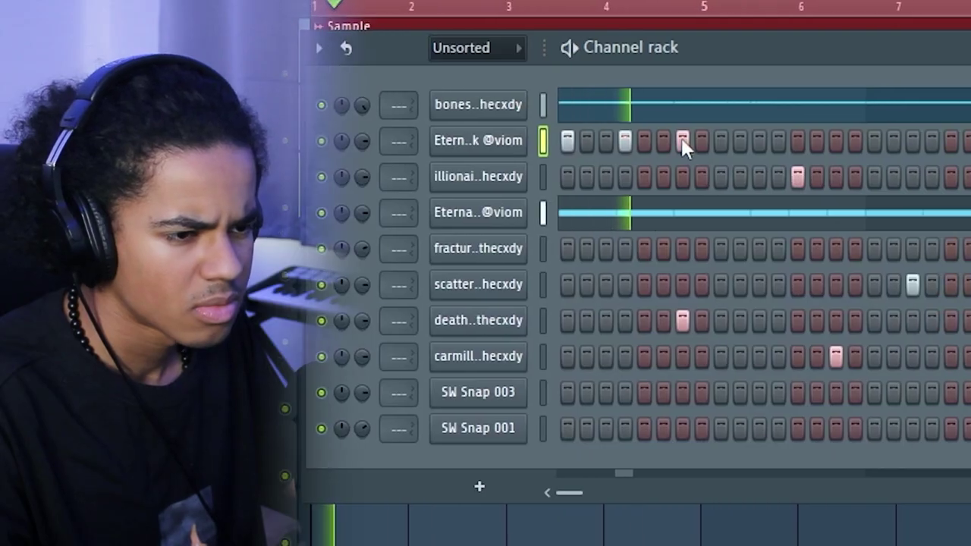
# Add hits to the Eternal Hard 2.0 Kick channel on steps 23, 33, 36, 39 and 49.
pyautogui.click(904, 140)
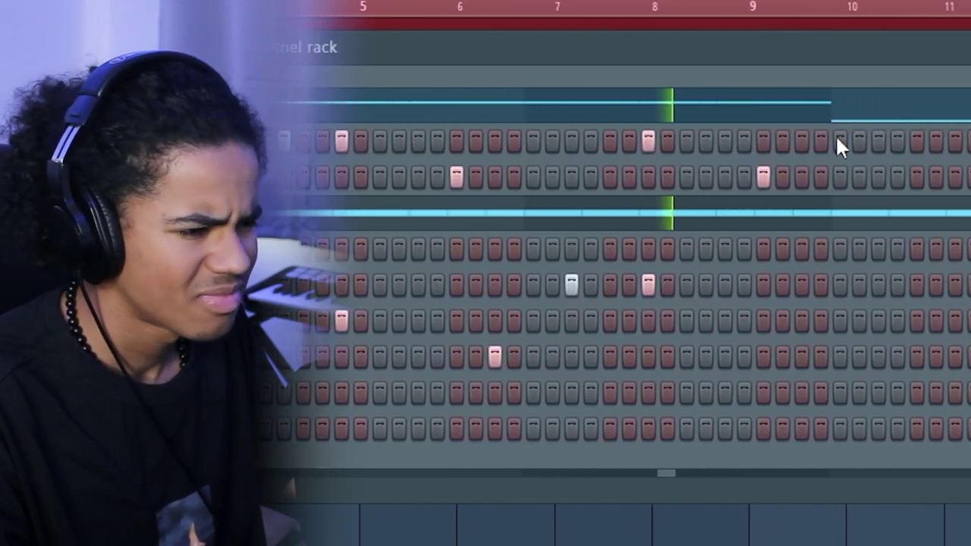
pyautogui.click(840, 141)
pyautogui.click(897, 140)
pyautogui.click(869, 140)
pyautogui.click(888, 142)
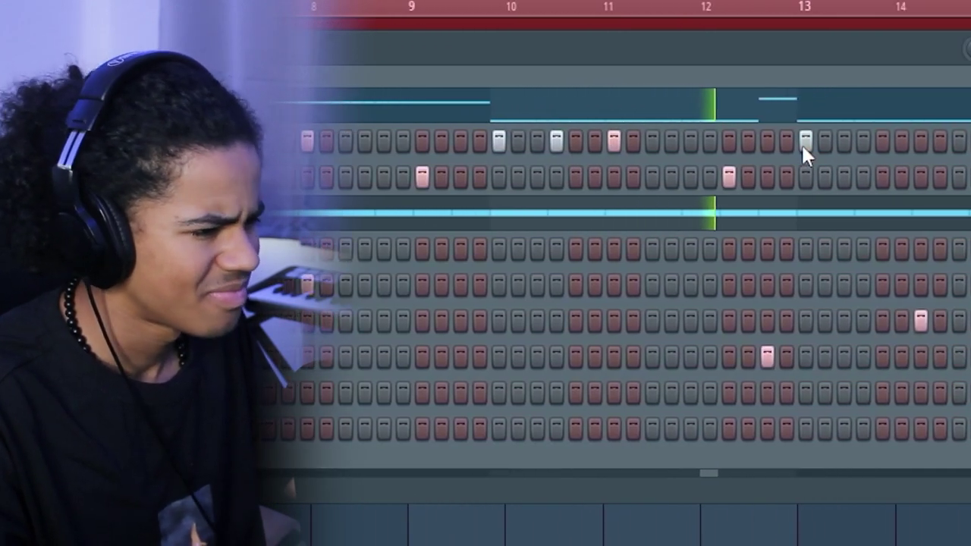
pyautogui.click(912, 140)
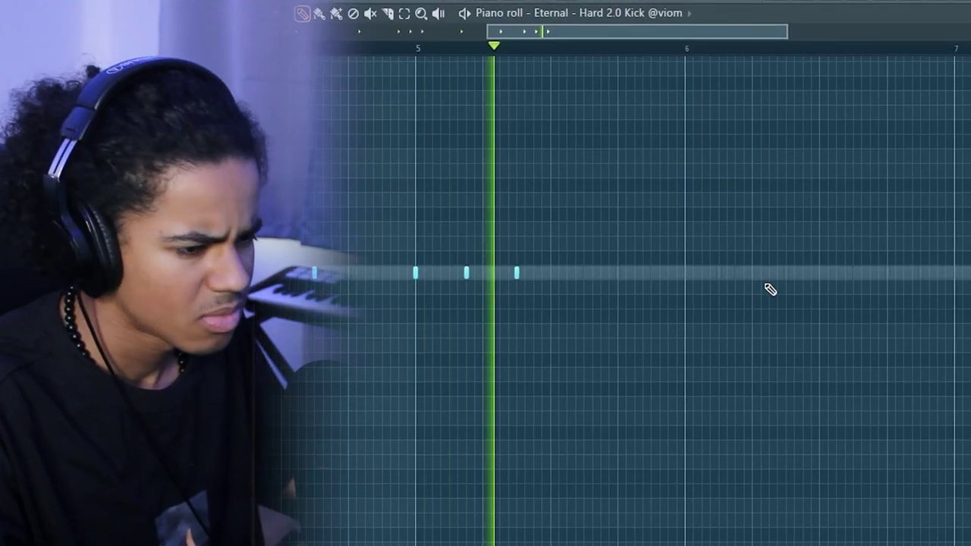
# Draw further kick notes from bar 6 through bar 8 in the Eternal Hard 2.0 Kick piano roll.
pyautogui.click(789, 274)
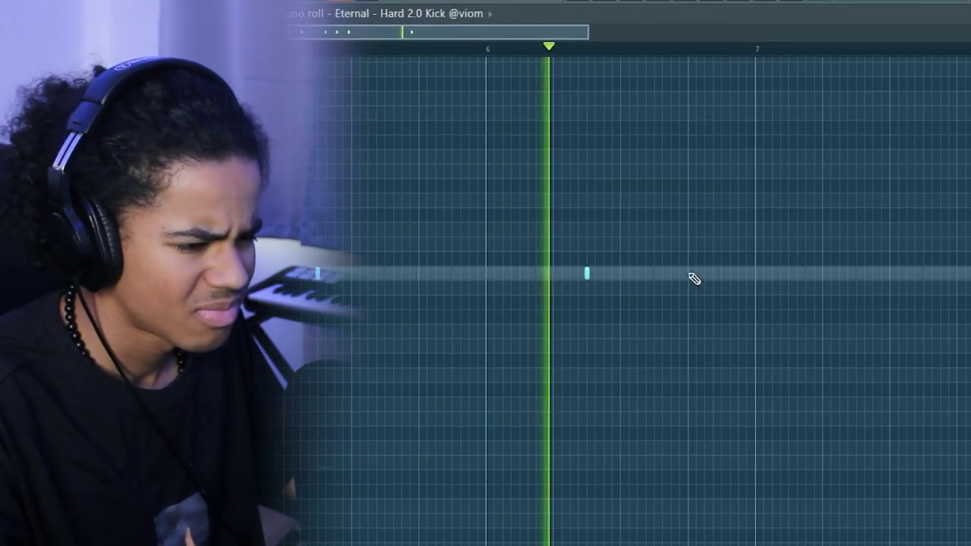
pyautogui.click(689, 273)
pyautogui.click(740, 273)
pyautogui.click(790, 273)
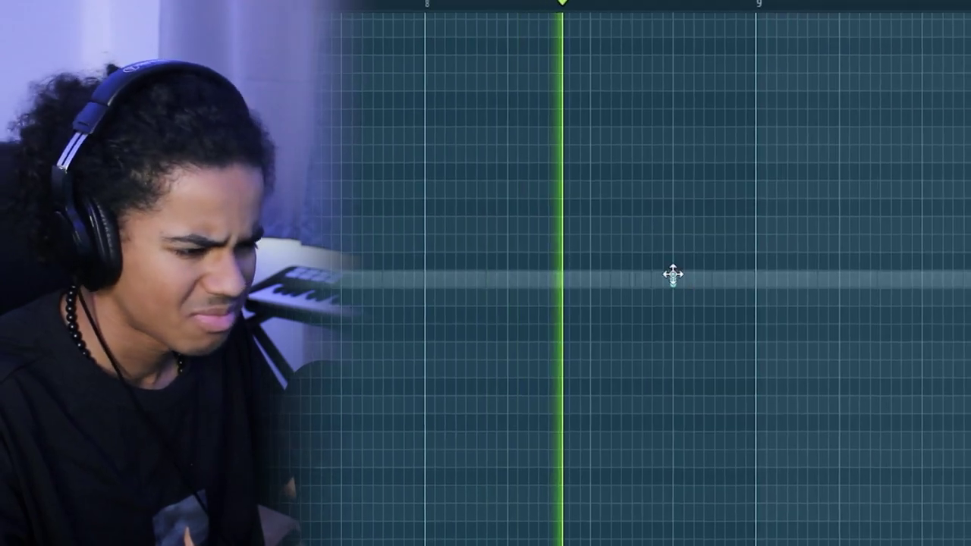
pyautogui.click(672, 275)
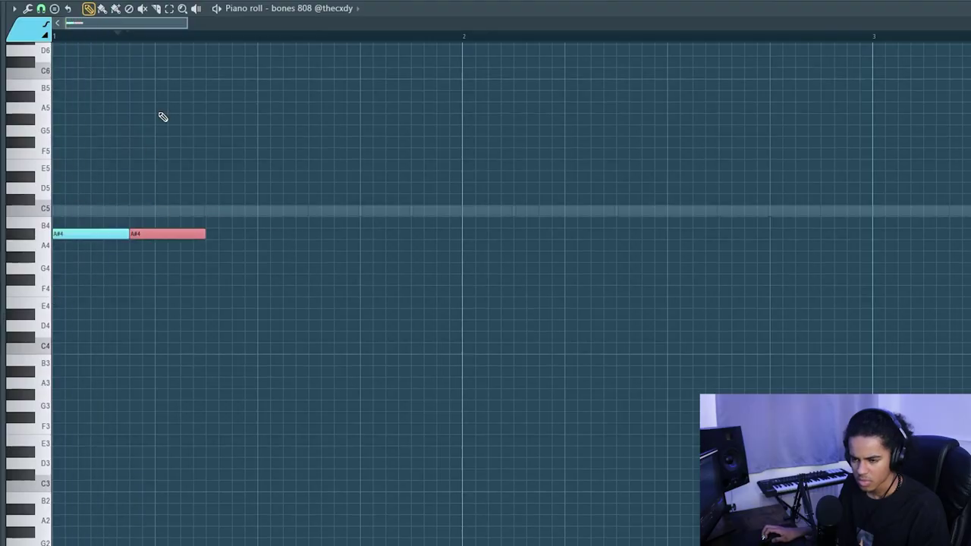
# Lay out five A#4 notes across bar 1 of the bones 808 piano roll, starting the first three on beats 1, 2 and 3.
pyautogui.click(172, 233)
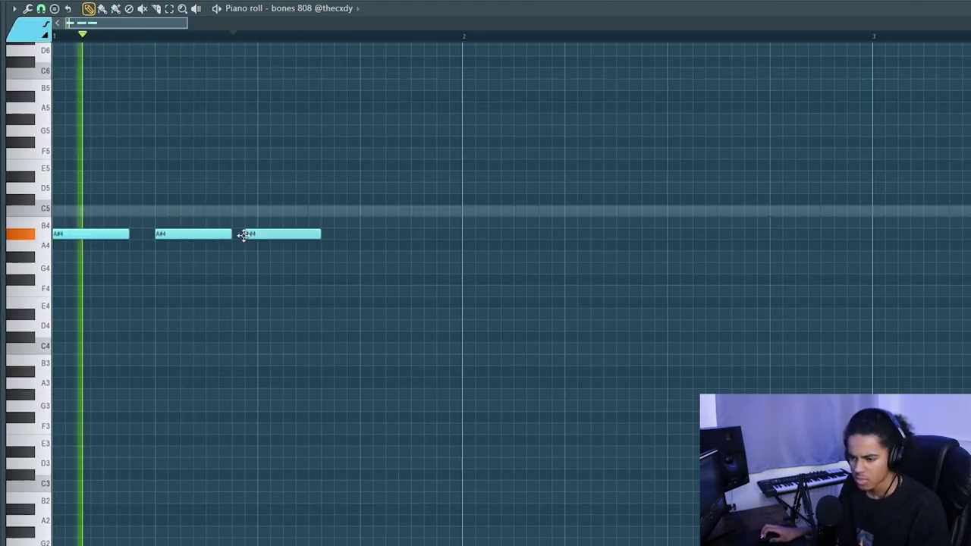
pyautogui.moveTo(242, 236); pyautogui.dragTo(354, 223)
pyautogui.click(415, 233)
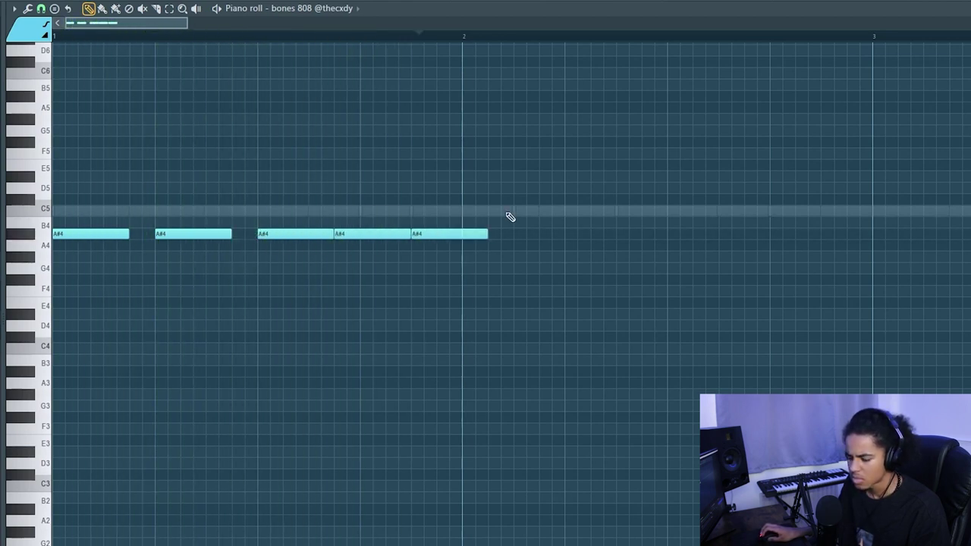
# Duplicate the five-note A#4 rhythm from bar 1 into bar 2.
pyautogui.hotkey('ctrl', 'b')
pyautogui.scroll(-2, 460, 48)
pyautogui.hotkey('ctrl', 'd')
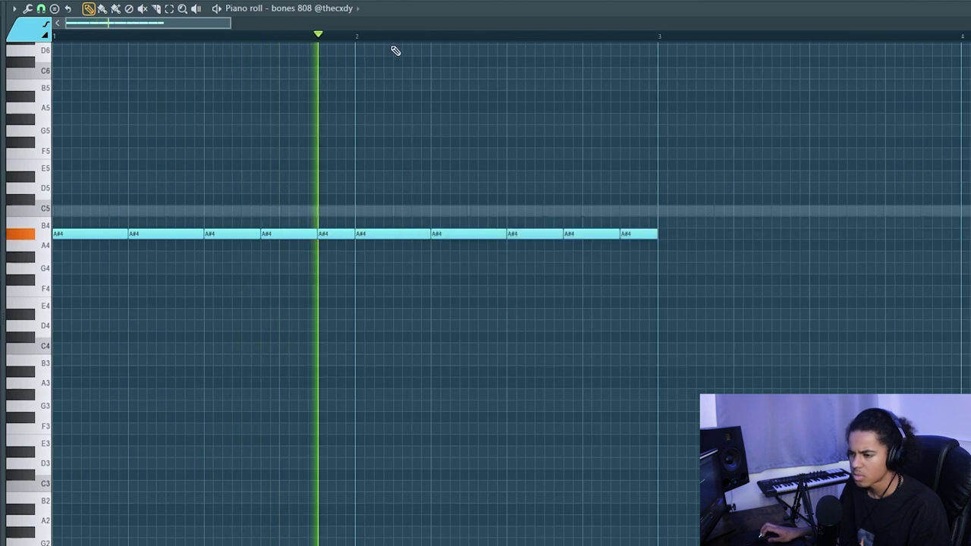
# Repeat the two-bar A#4 rhythm on C4 across bars 3 and 4.
pyautogui.scroll(-3, 394, 48)
pyautogui.scroll(-1, 395, 152)
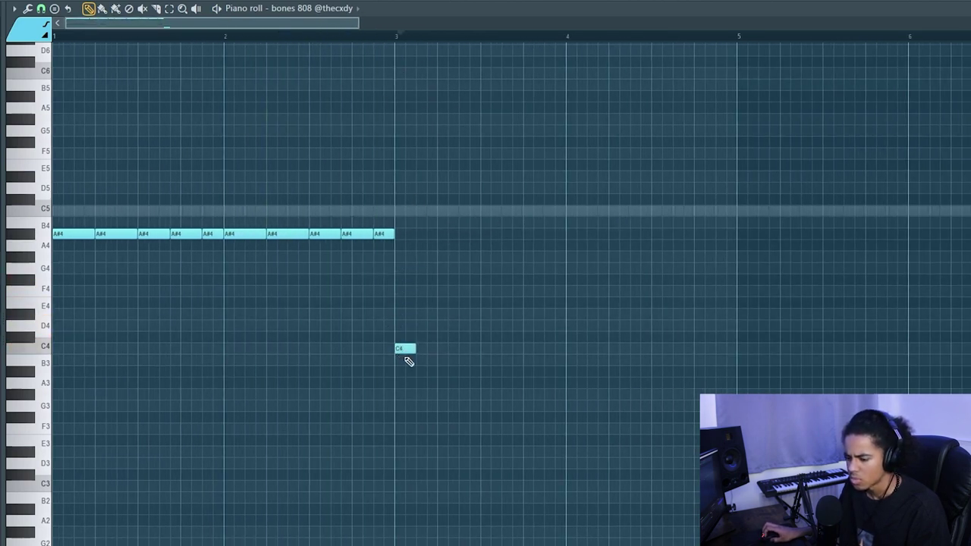
pyautogui.scroll(-2, 401, 44)
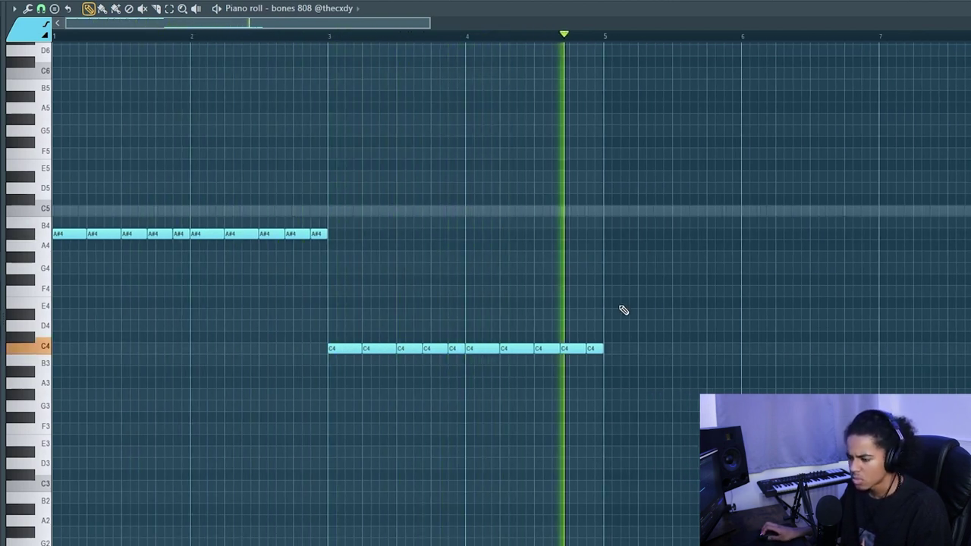
# Copy the two-bar phrase into bars 5 and 6 on D#4 and into bars 7 and 8 on F4.
pyautogui.press('space')
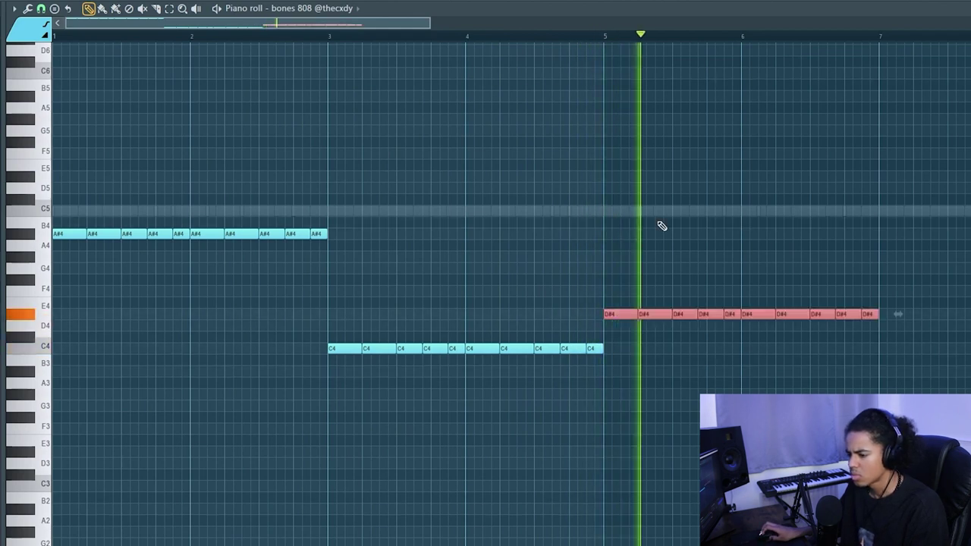
pyautogui.scroll(-2, 643, 45)
pyautogui.moveTo(670, 252); pyautogui.dragTo(391, 326)
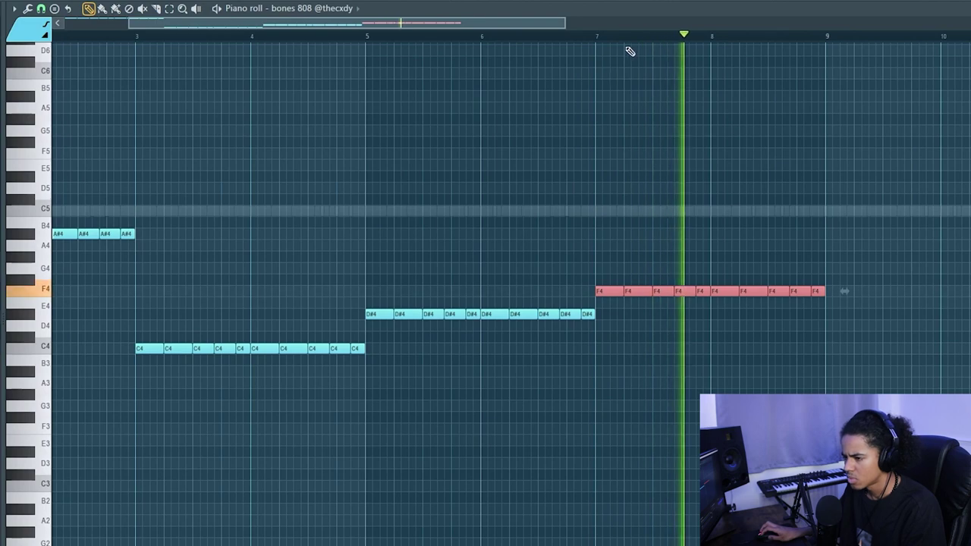
# Duplicate the whole eight-bar 808 line into bars 9 to 16.
pyautogui.scroll(-2, 630, 51)
pyautogui.hotkey('ctrl', 'd')
pyautogui.hotkey('ctrl', 'b')
pyautogui.scroll(-2, 557, 141)
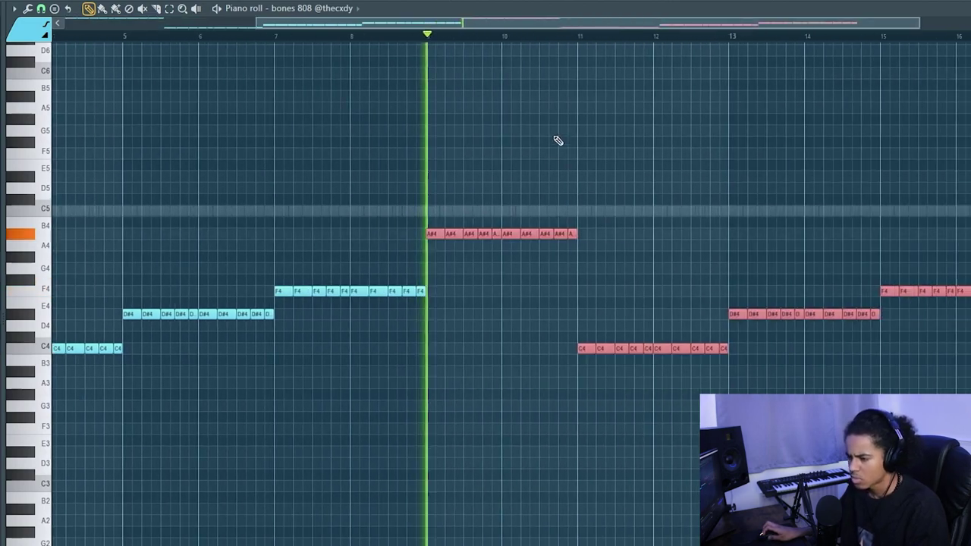
# Transpose the entire 808 line down two octaves so its phrases sit on A#2, C2, D#2 and F2.
pyautogui.hotkey('ctrl', 'd')
pyautogui.hotkey('ctrl', 'Down')
pyautogui.hotkey('ctrl', 'Down')
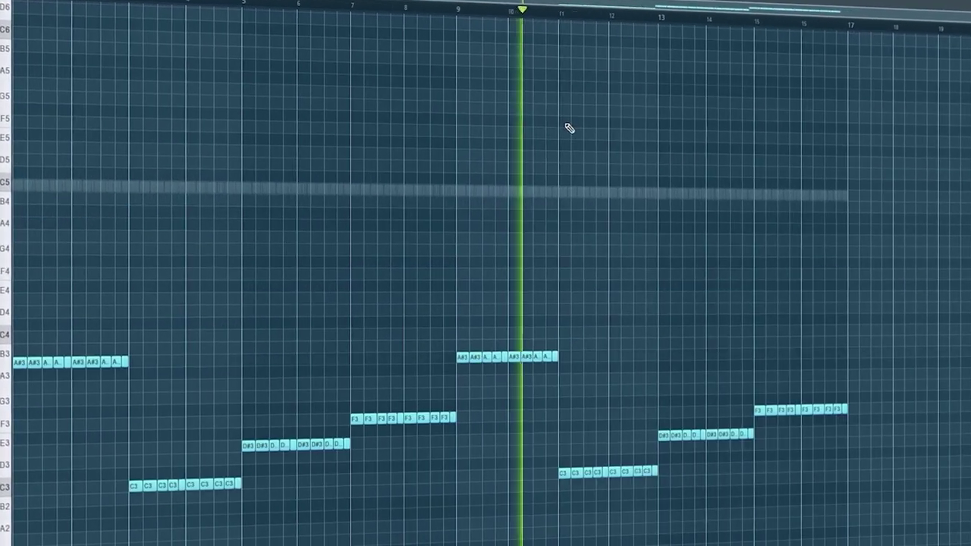
pyautogui.scroll(-3, 546, 109)
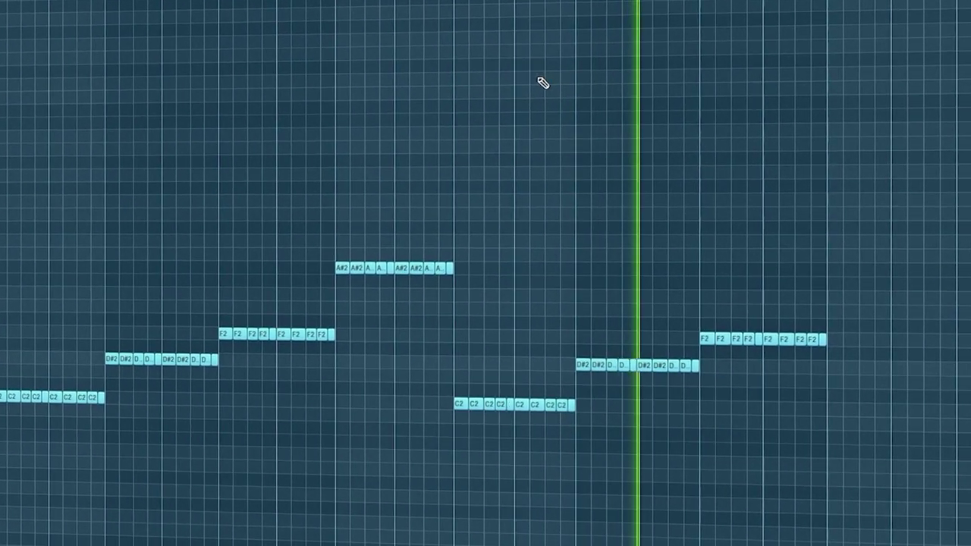
pyautogui.moveTo(947, 401); pyautogui.dragTo(60, 152)
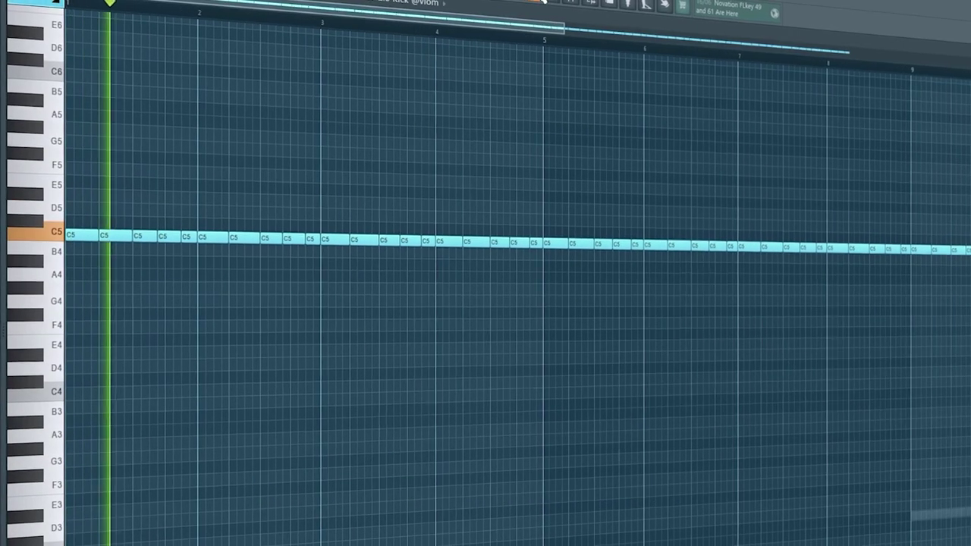
# Bring up the channel rack and add SW Snap 001 hits on steps 27 and 29.
pyautogui.click(542, 1)
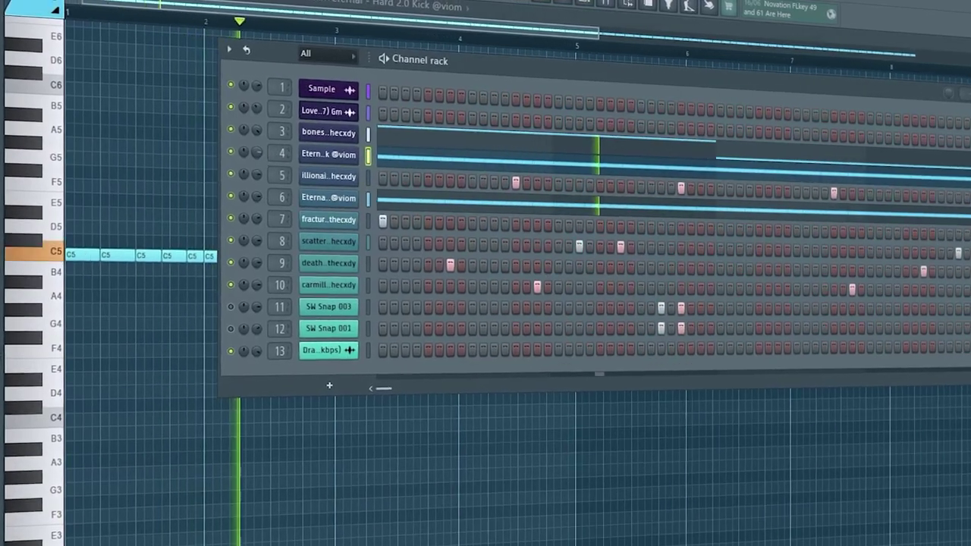
pyautogui.press('F6')
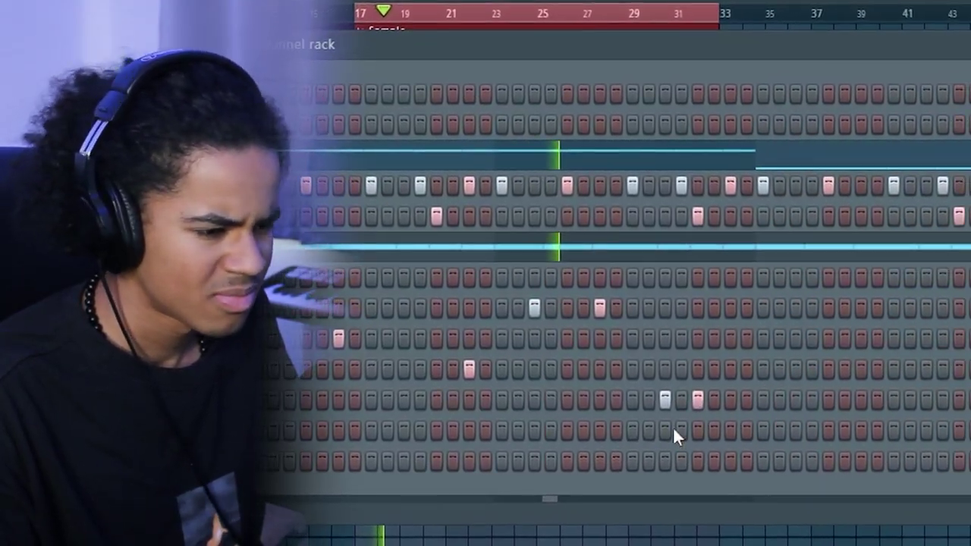
pyautogui.click(666, 431)
pyautogui.click(697, 431)
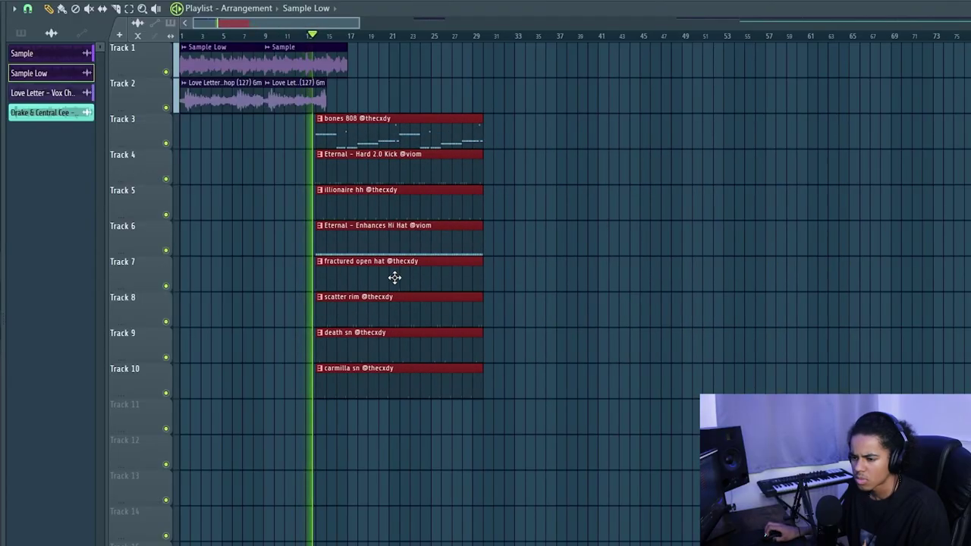
# Move the drum and 808 clips to start at bar 17 and repeat the Sample clip on Track 1 above them.
pyautogui.moveTo(431, 282); pyautogui.dragTo(420, 282)
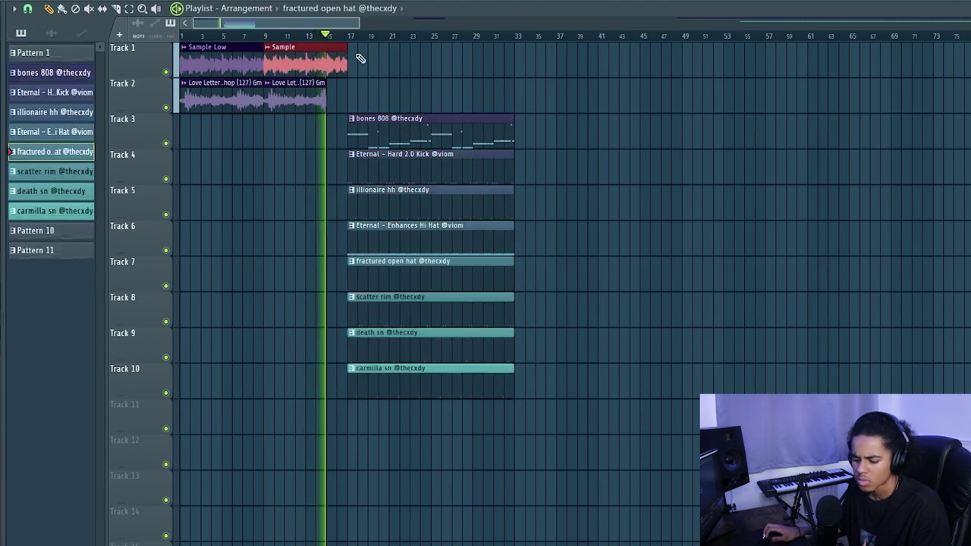
pyautogui.hotkey('ctrl', 'b')
pyautogui.hotkey('ctrl', 'b')
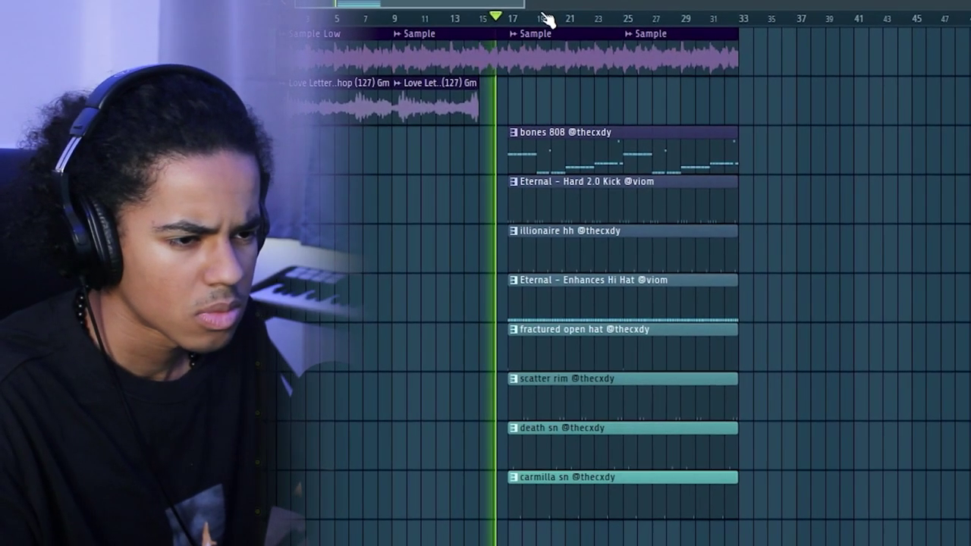
pyautogui.hotkey('ctrl', 'b')
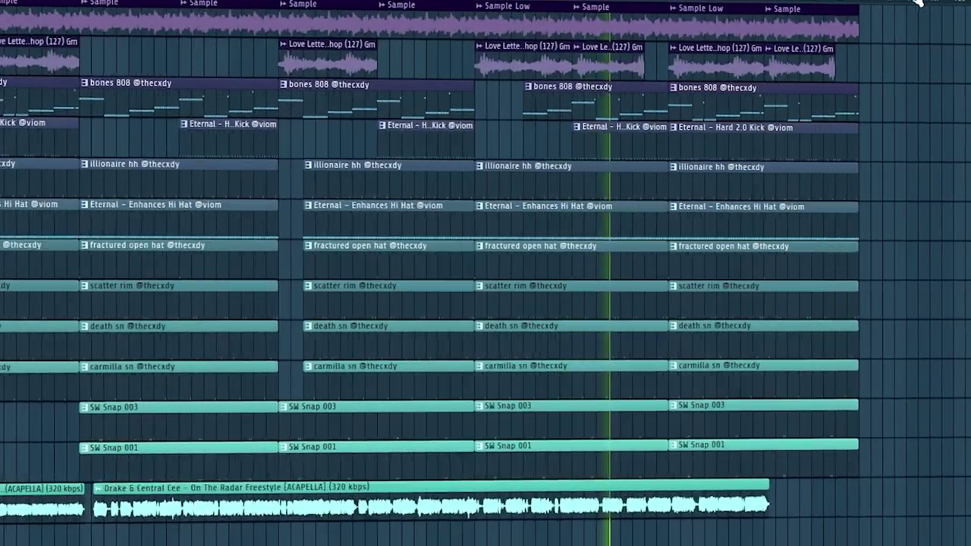
pyautogui.scroll(3, 918, 2)
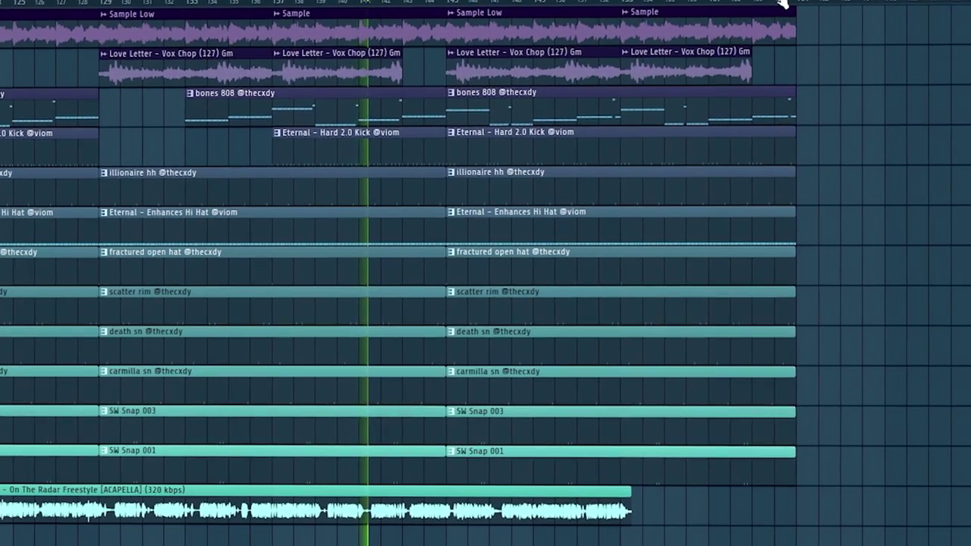
pyautogui.scroll(-4, 783, 4)
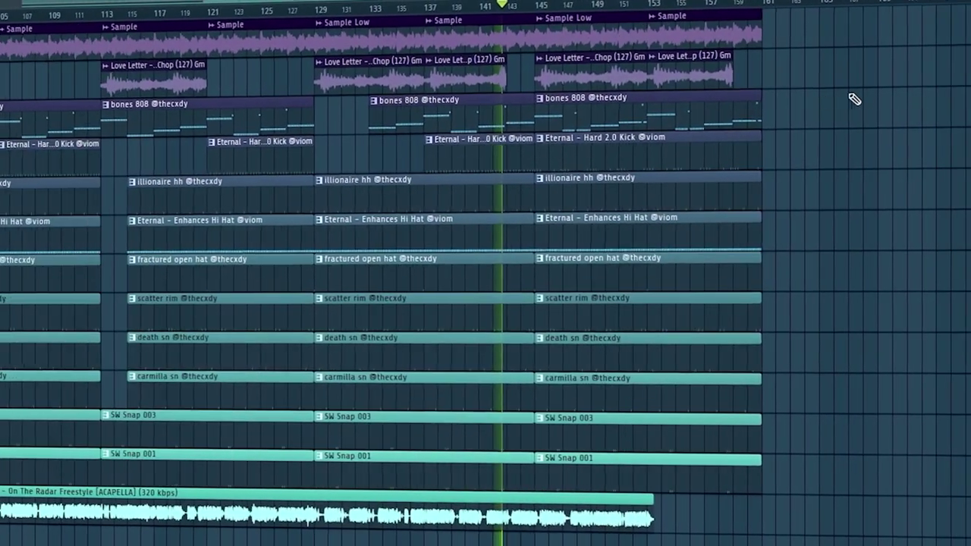